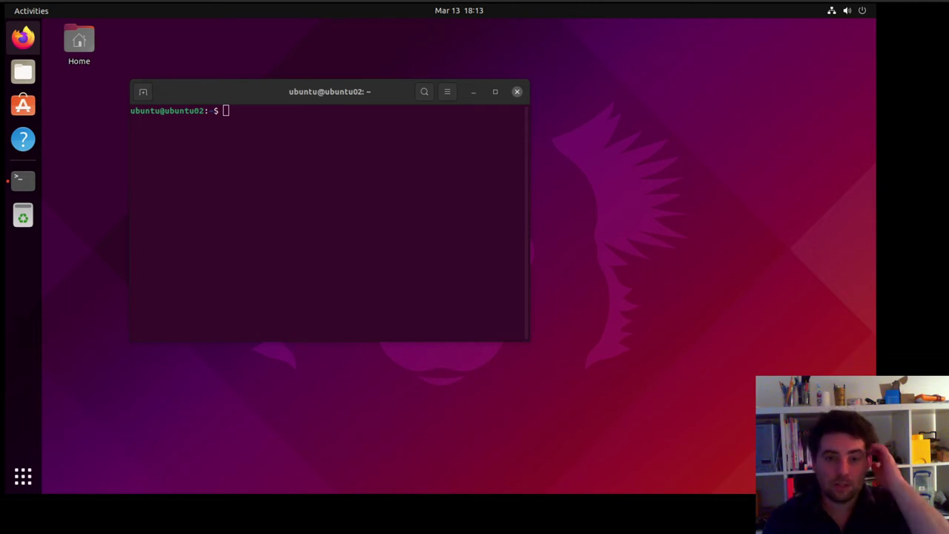
Launch Firefox, close the privacy tab and search Google for 'google chomre'.
{"action": "left_click", "coordinate": [23, 37]}
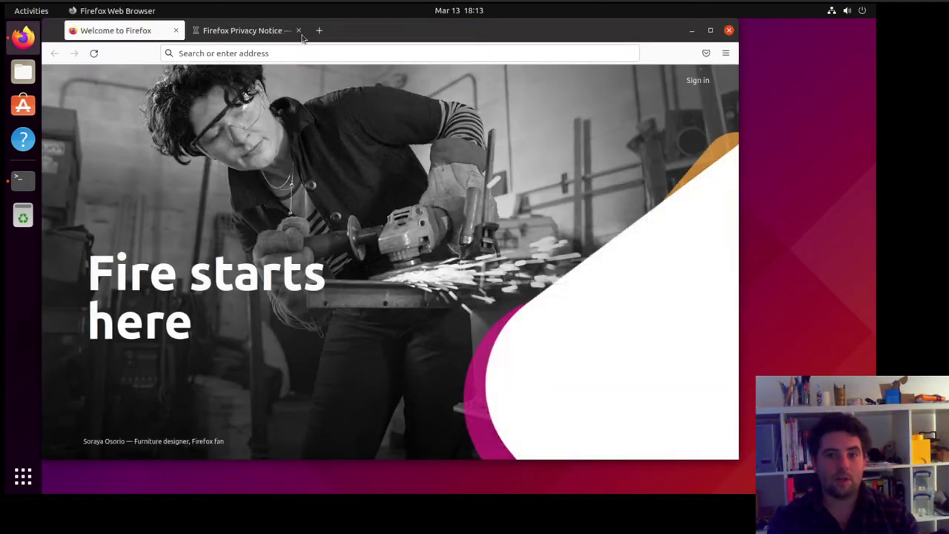
{"action": "left_click", "coordinate": [299, 32]}
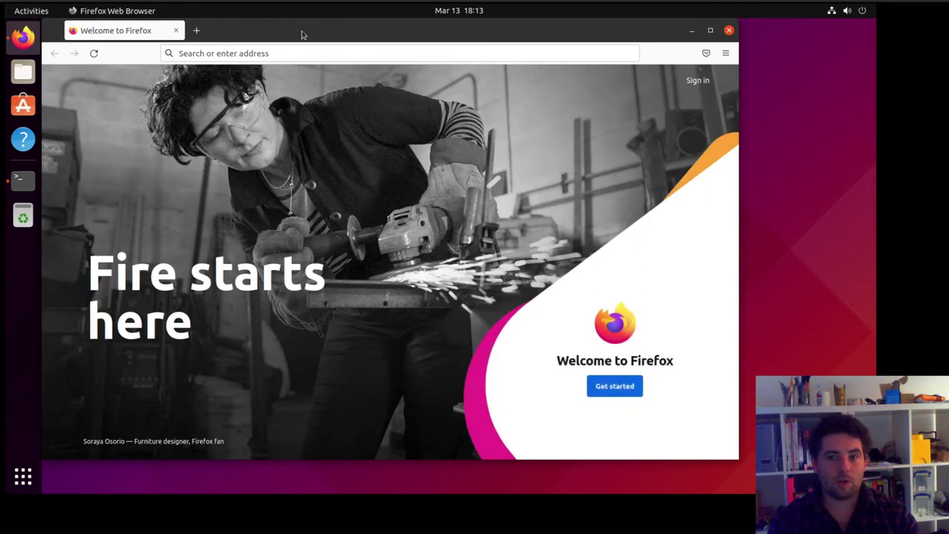
{"action": "left_click", "coordinate": [258, 53]}
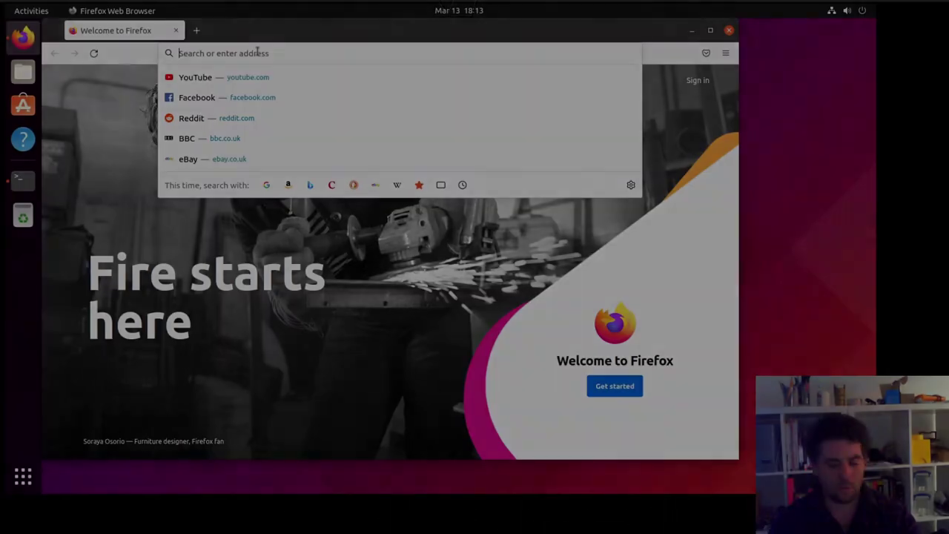
{"action": "type", "text": "google"}
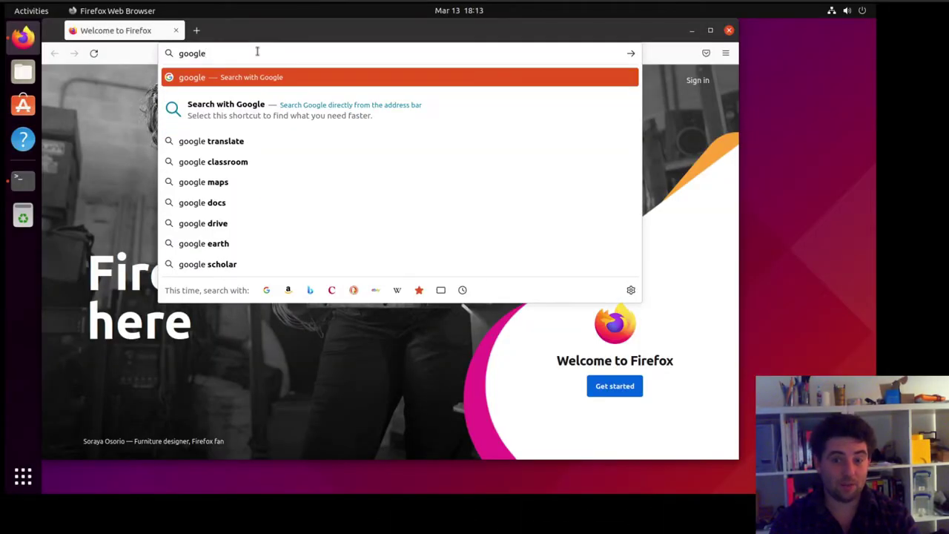
{"action": "type", "text": " chomre"}
{"action": "key", "text": "Return"}
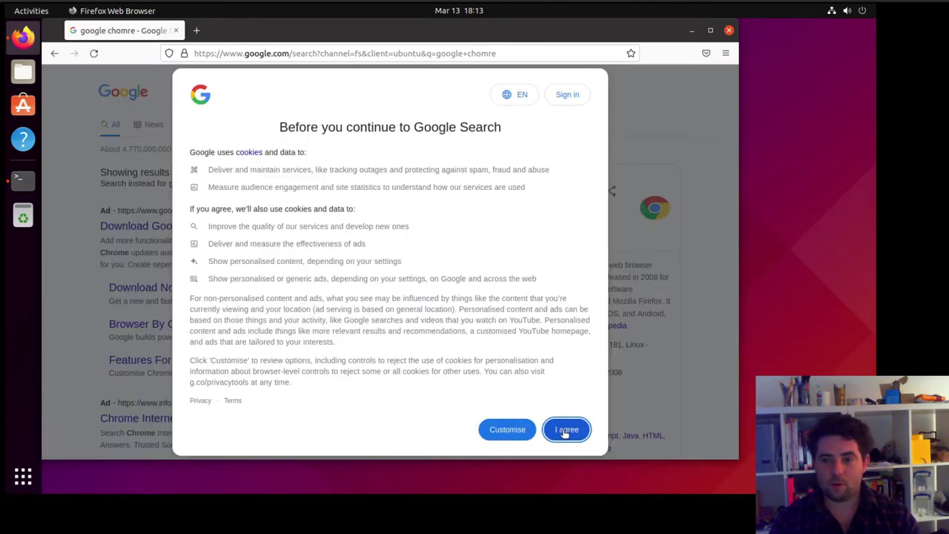
Accept Google's cookie terms and download the 64 bit .deb Chrome package from the Chrome download page.
{"action": "left_click", "coordinate": [566, 429]}
{"action": "scroll", "coordinate": [226, 258], "scroll_direction": "down", "scroll_amount": 5}
{"action": "left_click", "coordinate": [227, 259]}
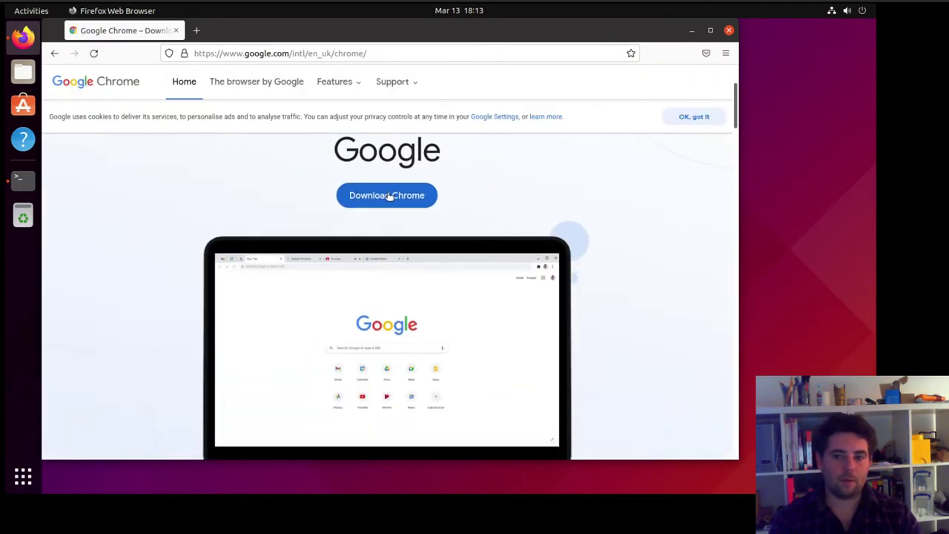
{"action": "left_click", "coordinate": [388, 196]}
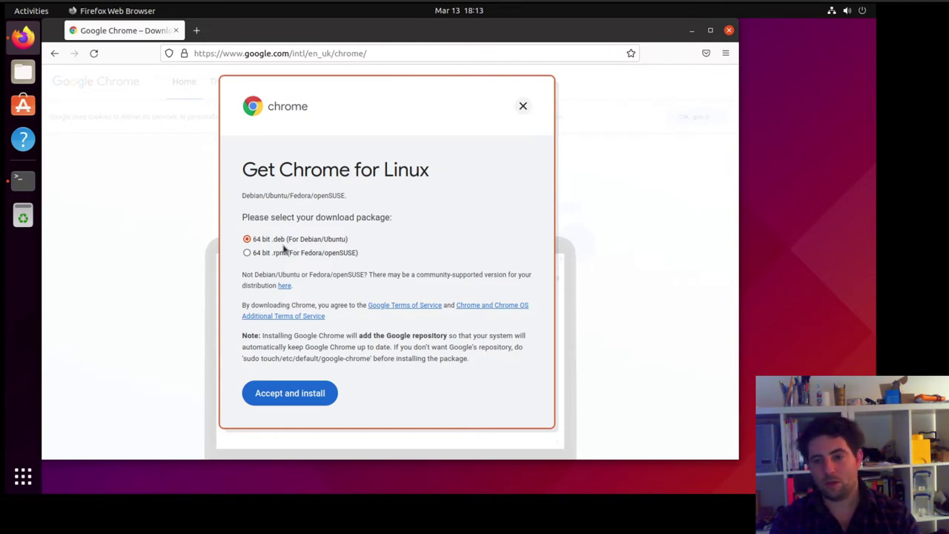
{"action": "left_click", "coordinate": [290, 393]}
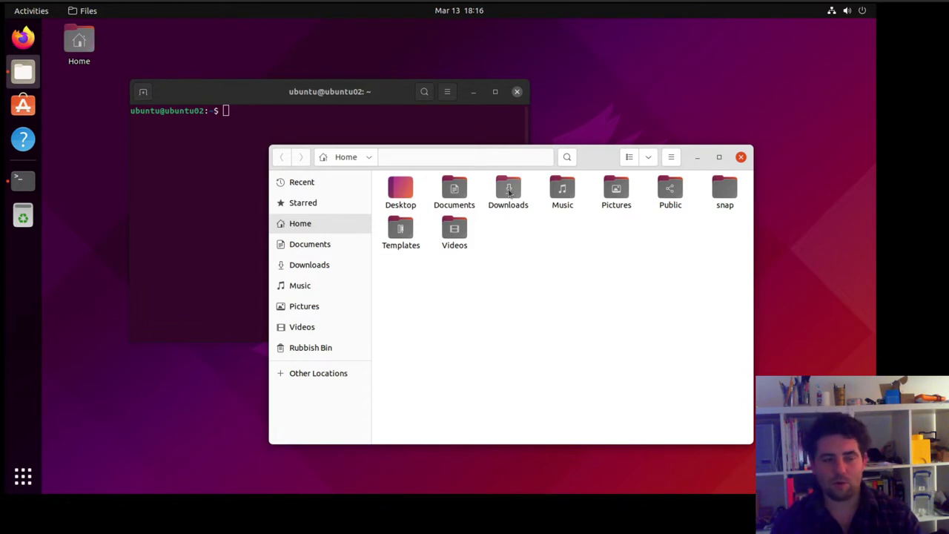
Open Downloads, select google-chrome-stable_current_amd64.deb and bring up the folder's context menu.
{"action": "double_click", "coordinate": [509, 192]}
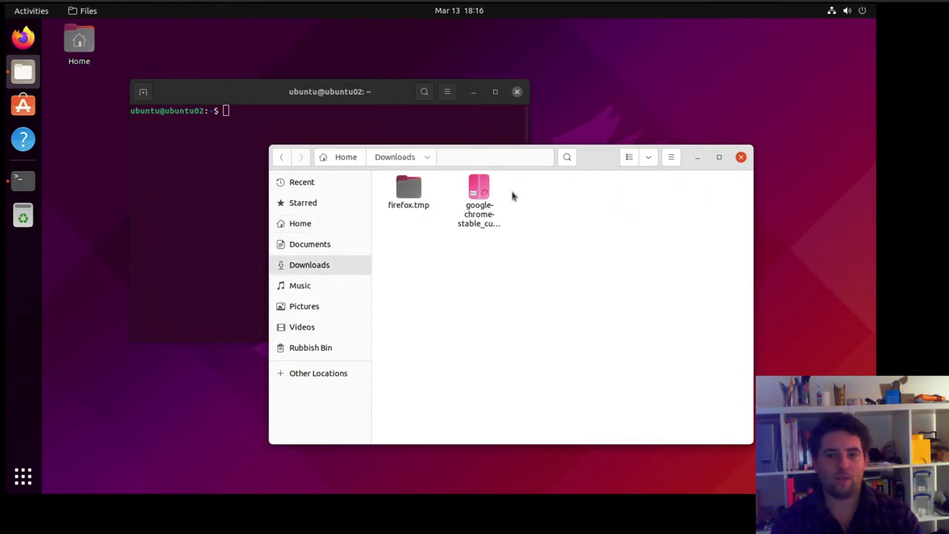
{"action": "left_click", "coordinate": [478, 212]}
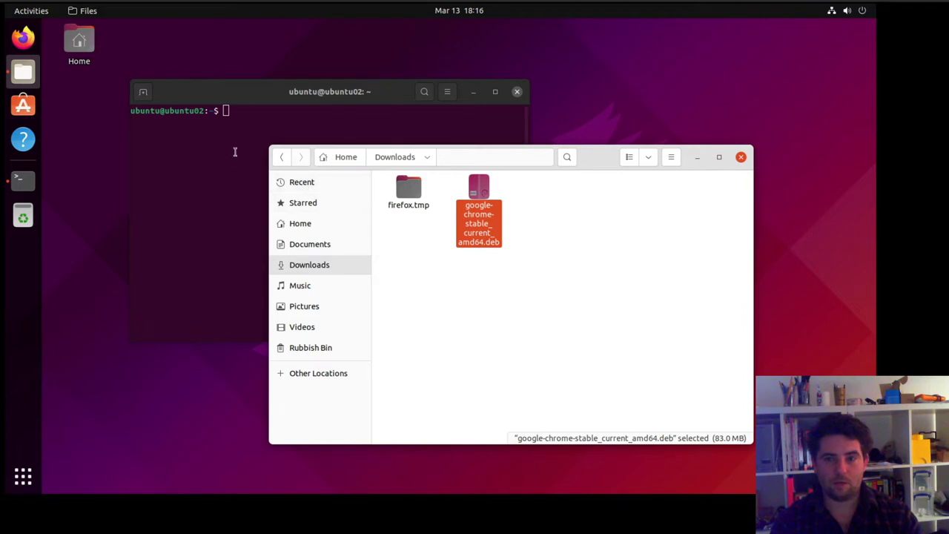
{"action": "right_click", "coordinate": [476, 286]}
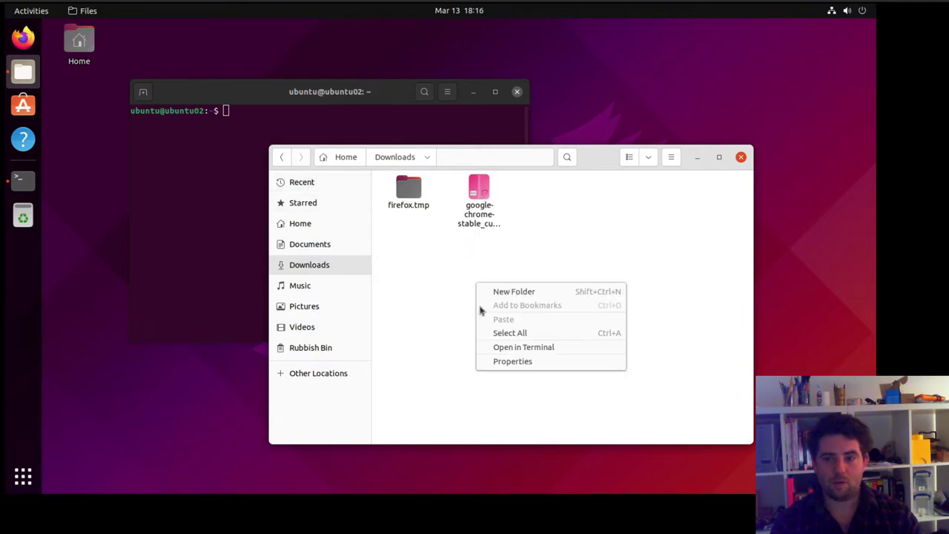
Open a terminal from the Downloads folder and cd into Downloads.
{"action": "left_click", "coordinate": [492, 348]}
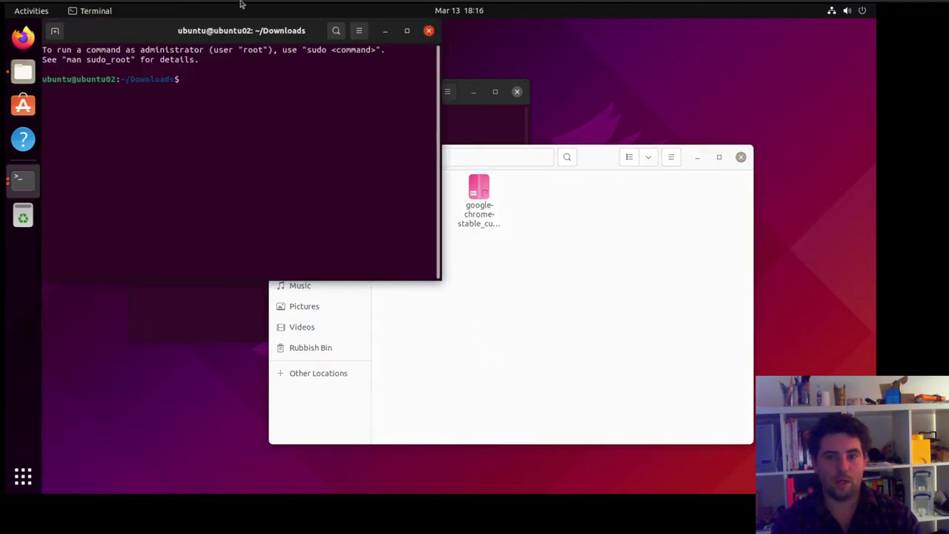
{"action": "left_click_drag", "start_coordinate": [222, 32], "coordinate": [253, 169]}
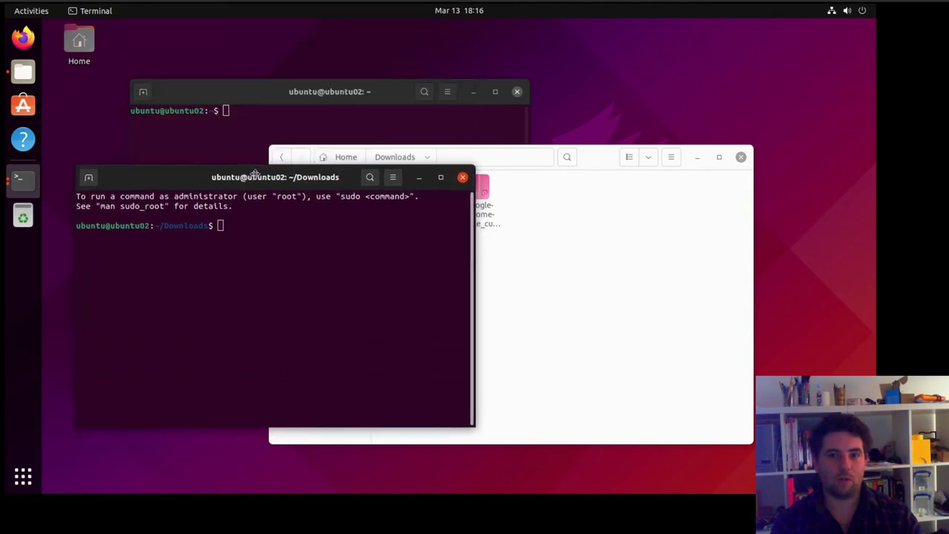
{"action": "left_click", "coordinate": [267, 115]}
{"action": "type", "text": "cd /Do"}
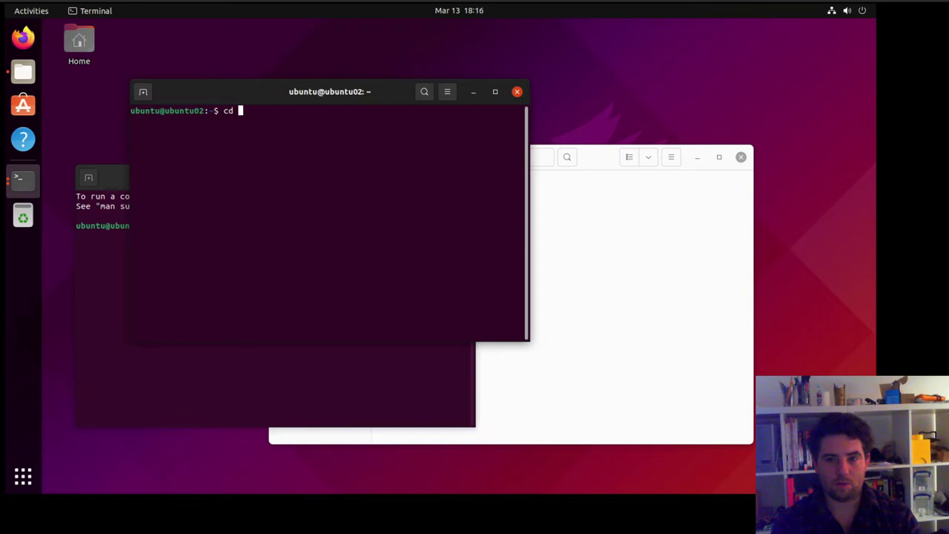
{"action": "type", "text": "n"}
{"action": "key", "text": "Tab"}
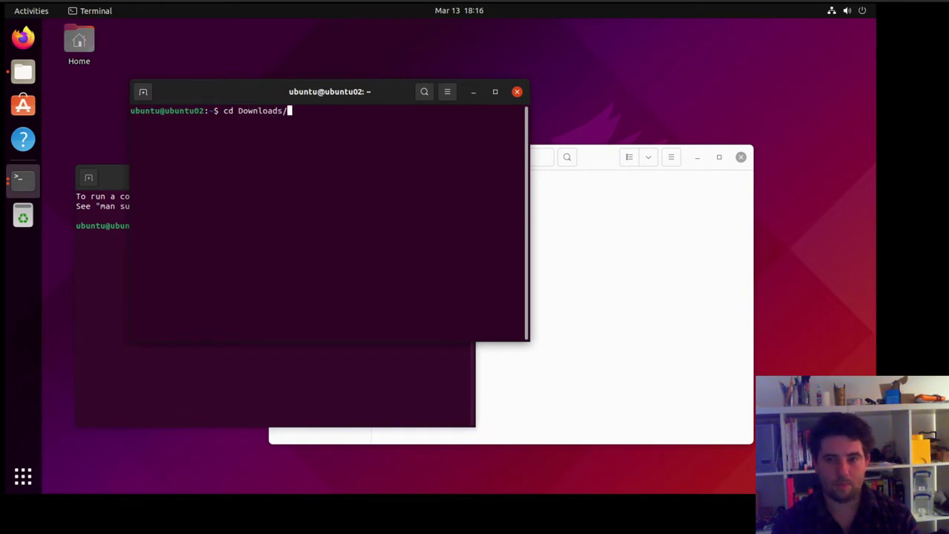
{"action": "key", "text": "Return"}
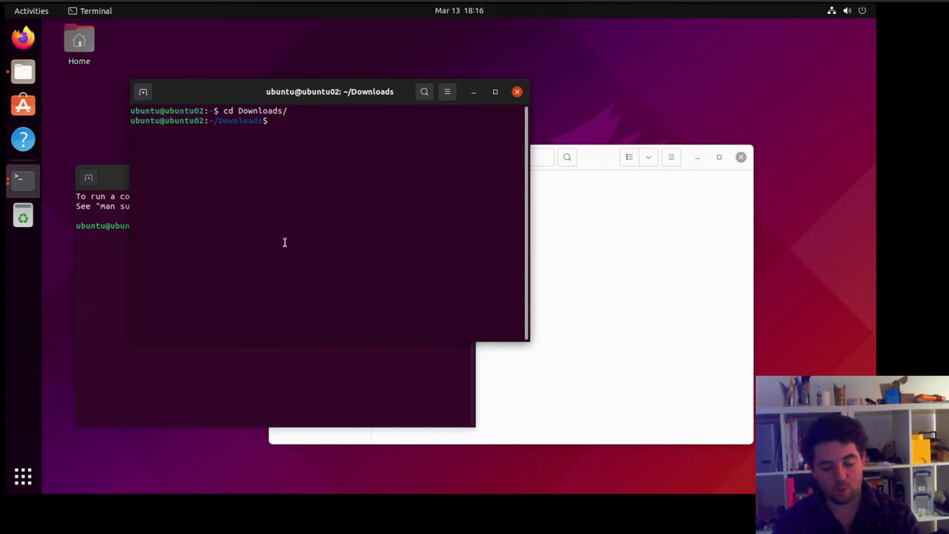
Install google-chrome-stable_current_amd64.deb with dpkg -i, rerunning the command with sudo.
{"action": "type", "text": "dpk"}
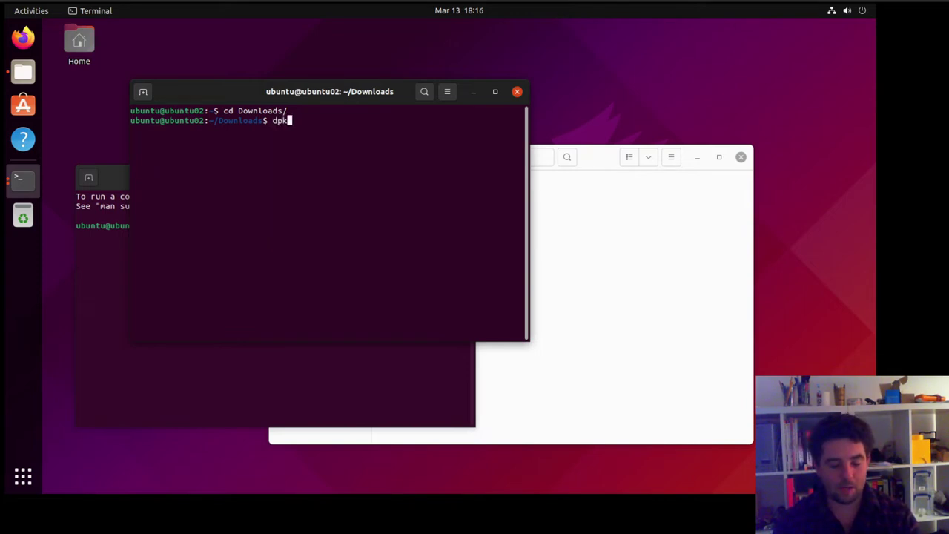
{"action": "type", "text": "g -i "}
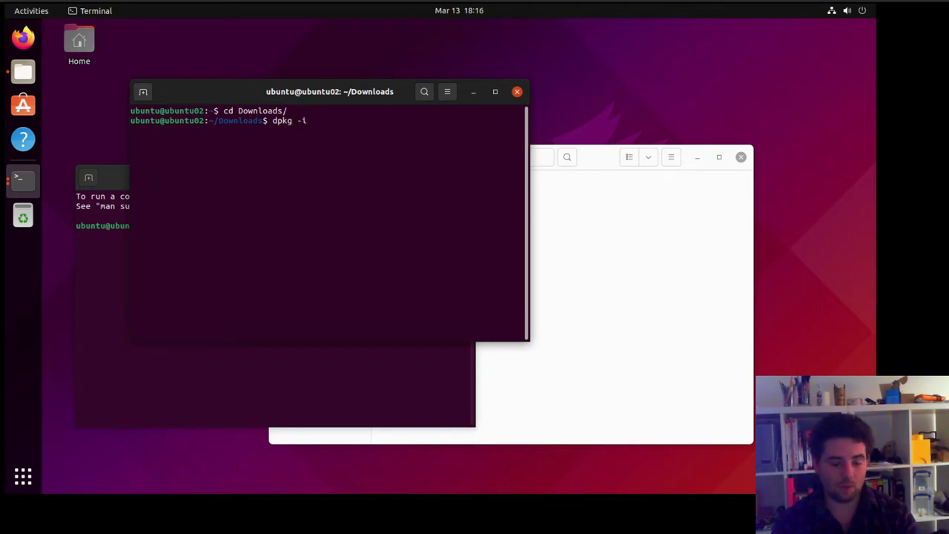
{"action": "type", "text": "goo"}
{"action": "key", "text": "Tab"}
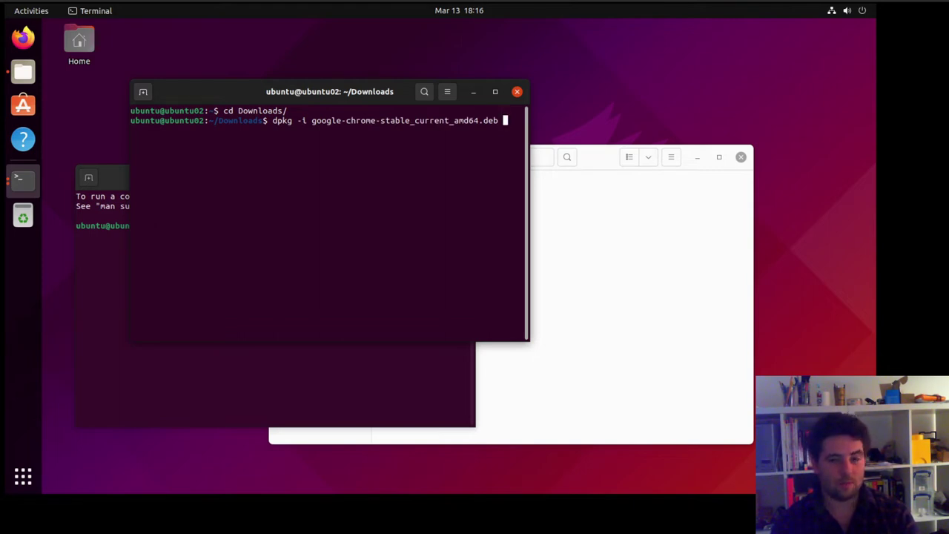
{"action": "key", "text": "Return"}
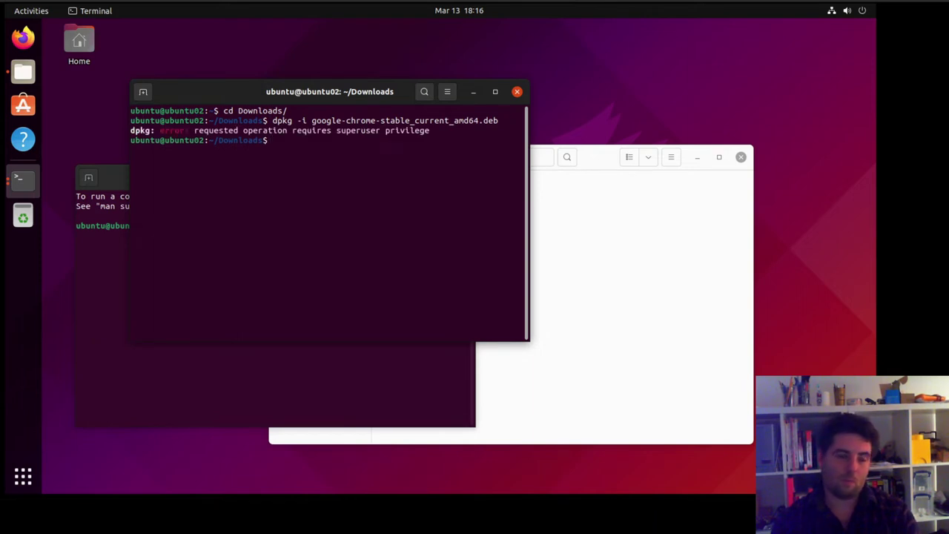
{"action": "key", "text": "Up"}
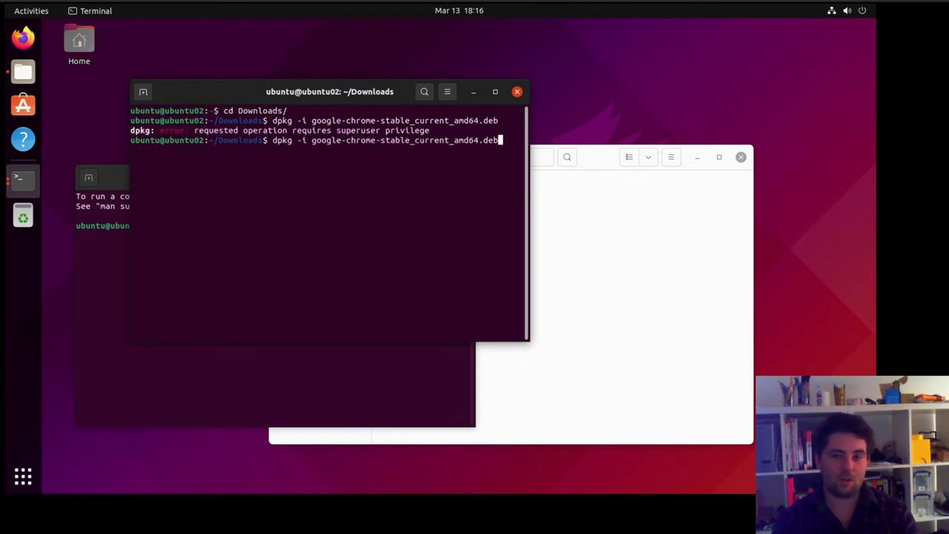
{"action": "key", "text": "Left"}
{"action": "key", "text": "Left"}
{"action": "key", "text": "Left"}
{"action": "key", "text": "Left"}
{"action": "key", "text": "Left"}
{"action": "key", "text": "Left"}
{"action": "key", "text": "Left"}
{"action": "key", "text": "Left"}
{"action": "key", "text": "Left"}
{"action": "key", "text": "Left"}
{"action": "key", "text": "Left"}
{"action": "key", "text": "Left"}
{"action": "key", "text": "Left"}
{"action": "key", "text": "Left"}
{"action": "key", "text": "Left"}
{"action": "key", "text": "Left"}
{"action": "key", "text": "Left"}
{"action": "key", "text": "Left"}
{"action": "key", "text": "Left"}
{"action": "key", "text": "Left"}
{"action": "type", "text": "su"}
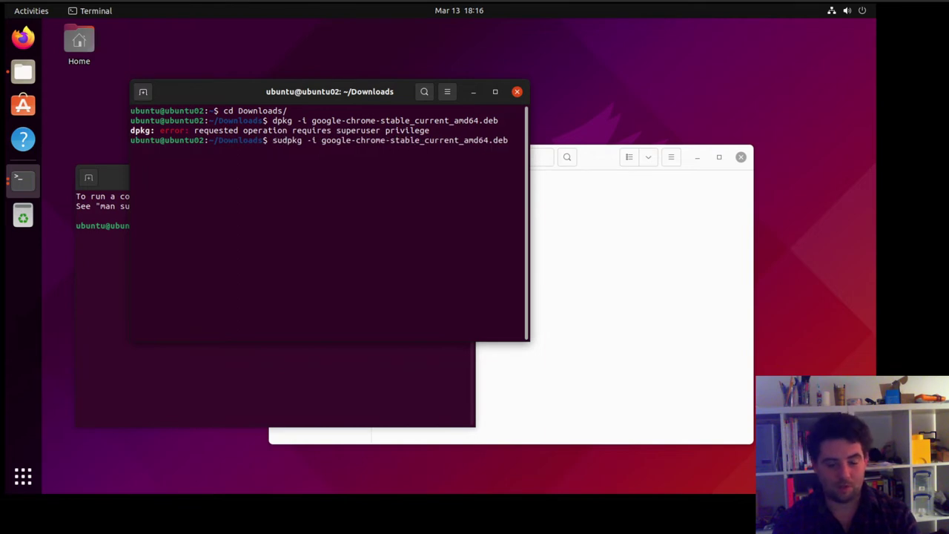
{"action": "type", "text": "do"}
{"action": "key", "text": "Return"}
{"action": "key", "text": "Return"}
{"action": "key", "text": "Return"}
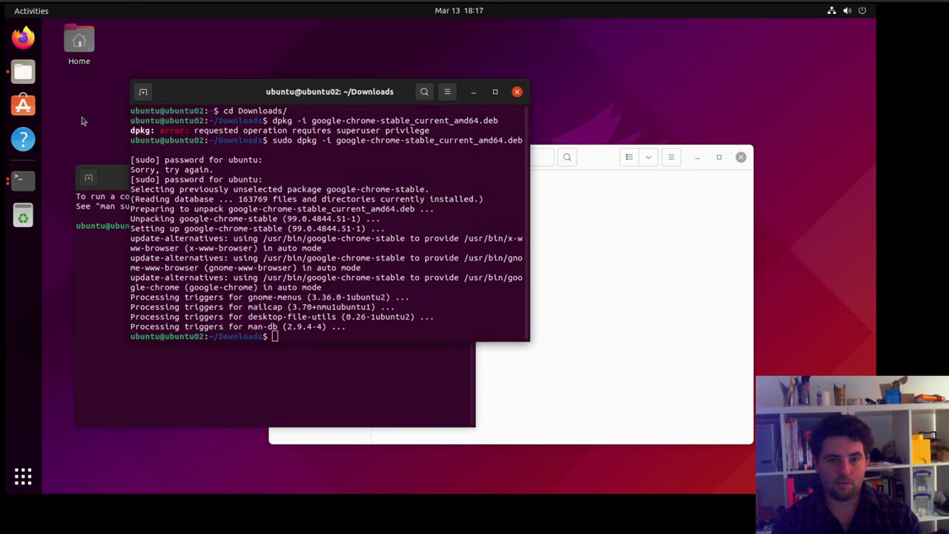
Launch Google Chrome from the Activities search and dismiss its welcome dialog.
{"action": "key", "text": "super"}
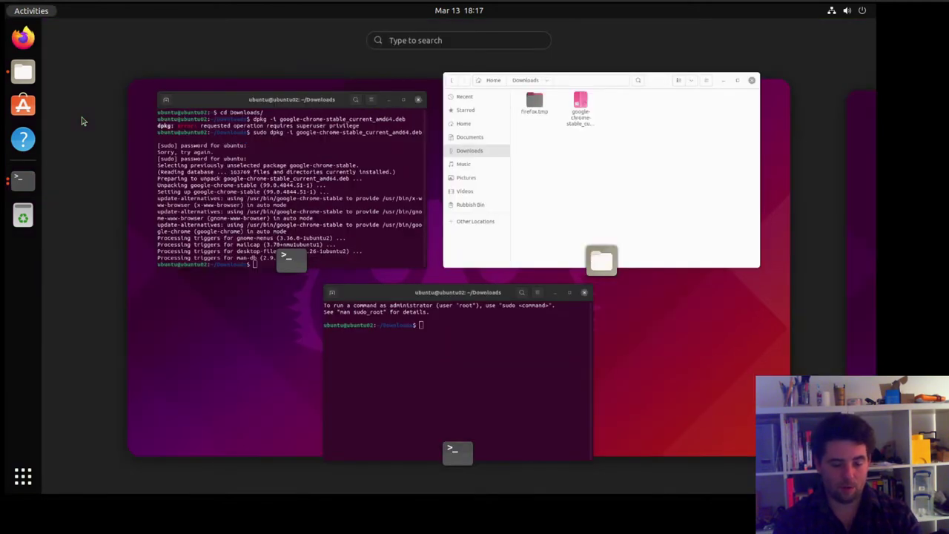
{"action": "type", "text": "ch"}
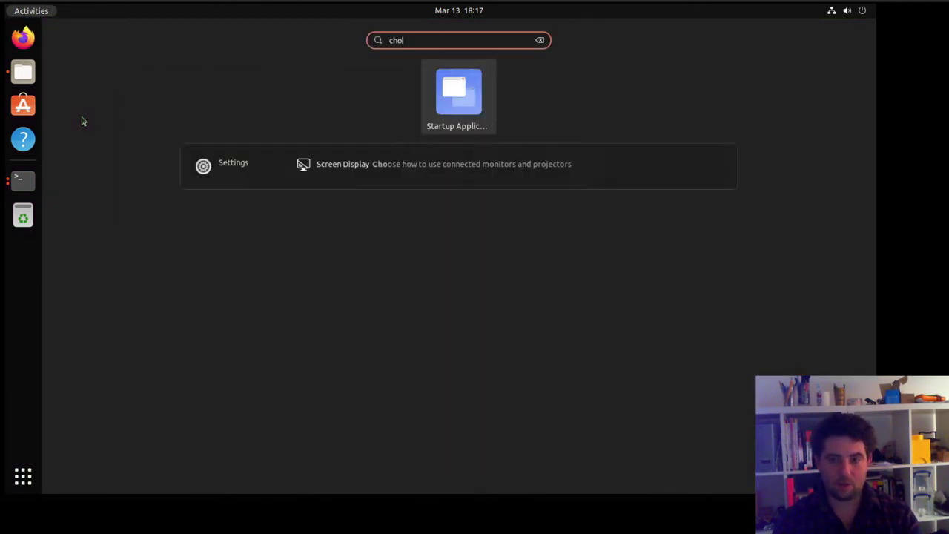
{"action": "key", "text": "Right"}
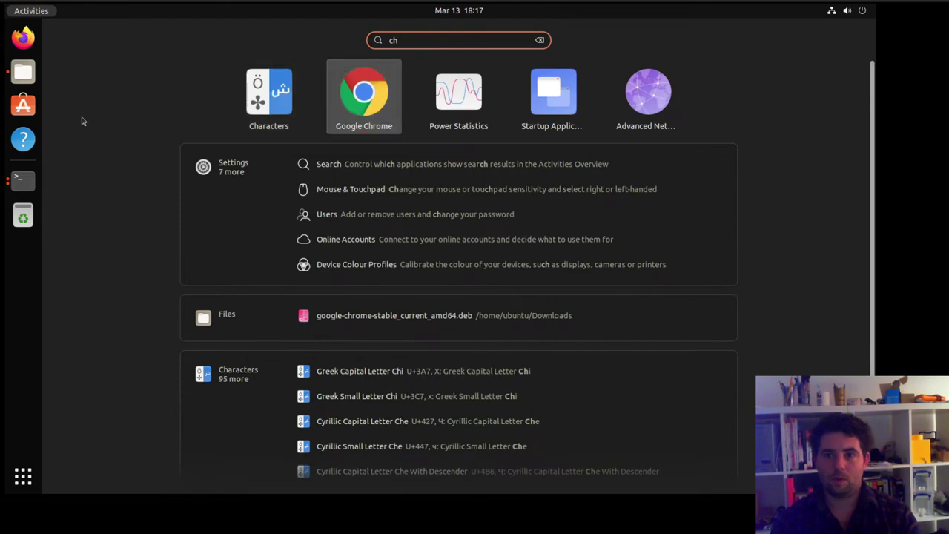
{"action": "key", "text": "Return"}
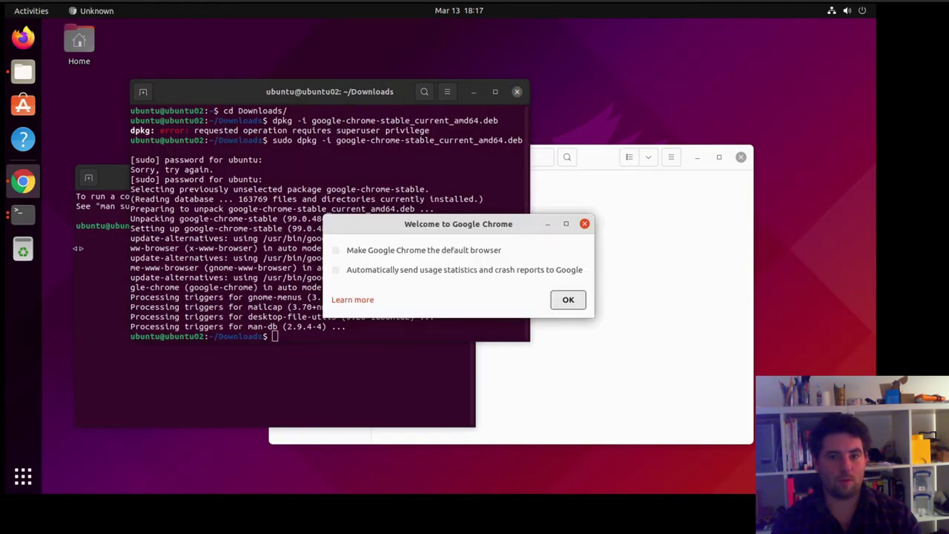
{"action": "left_click", "coordinate": [568, 300]}
{"action": "right_click", "coordinate": [21, 184]}
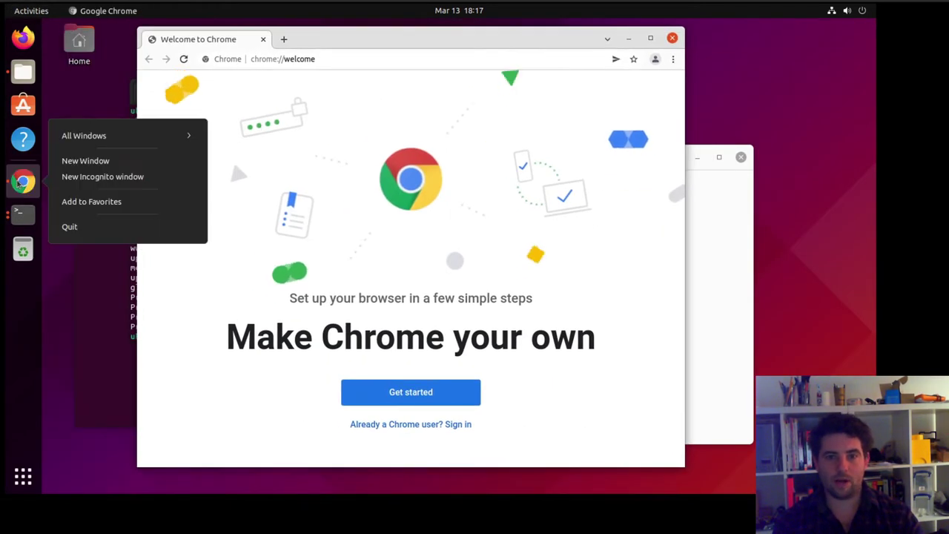
Add Chrome to favourites and search for 'google earth' from Chrome's address bar.
{"action": "left_click", "coordinate": [78, 201]}
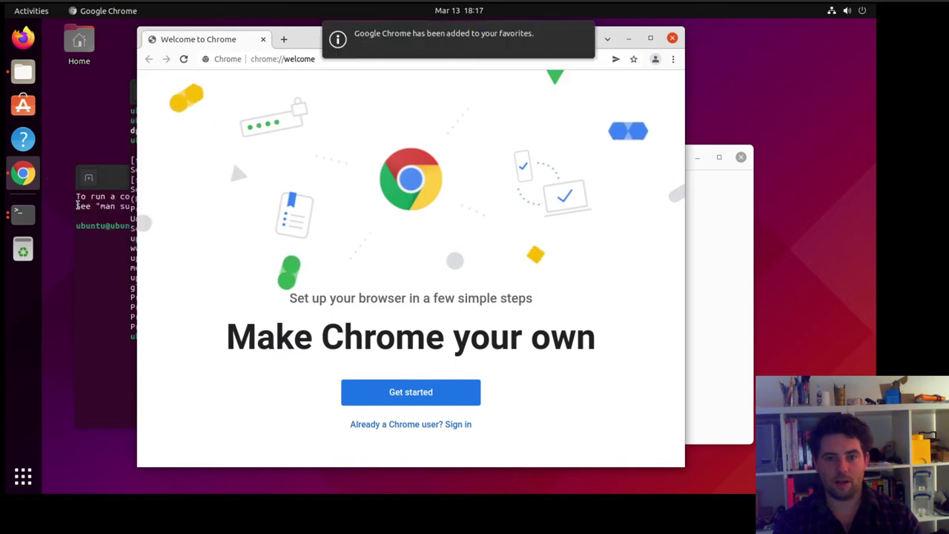
{"action": "left_click", "coordinate": [382, 63]}
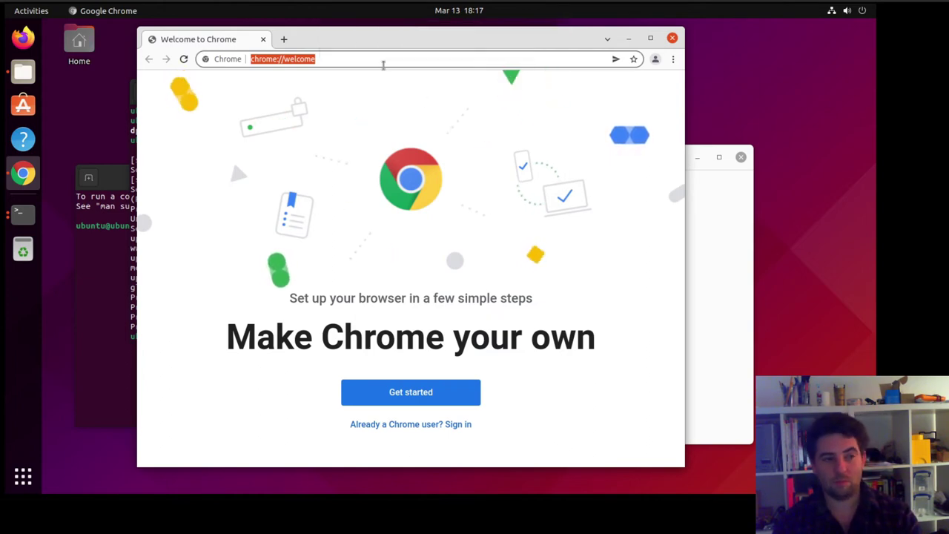
{"action": "type", "text": "google earth"}
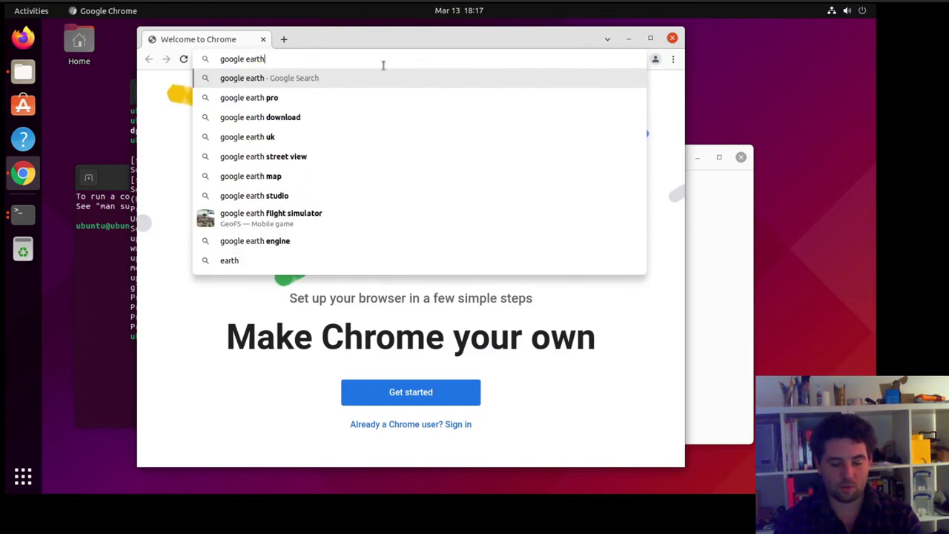
{"action": "key", "text": "Return"}
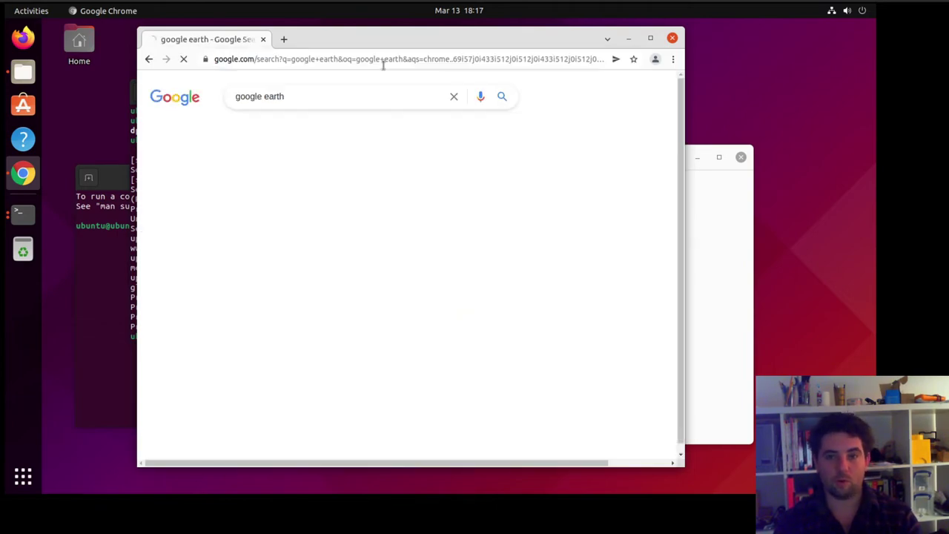
{"action": "left_click", "coordinate": [180, 164]}
{"action": "left_click", "coordinate": [149, 59]}
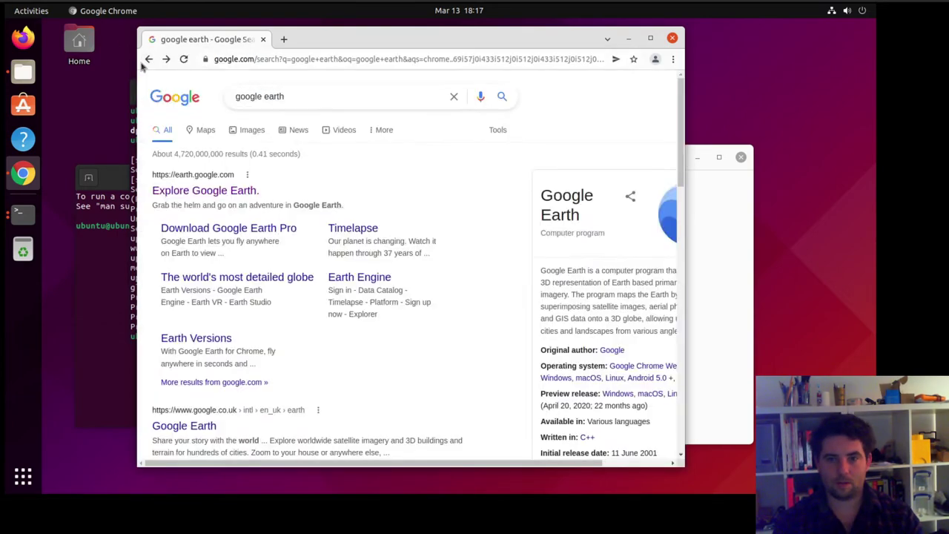
Download the 64 bit .deb of Google Earth Pro from the Earth Versions page.
{"action": "left_click", "coordinate": [197, 337]}
{"action": "scroll", "coordinate": [440, 271], "scroll_direction": "down", "scroll_amount": 5}
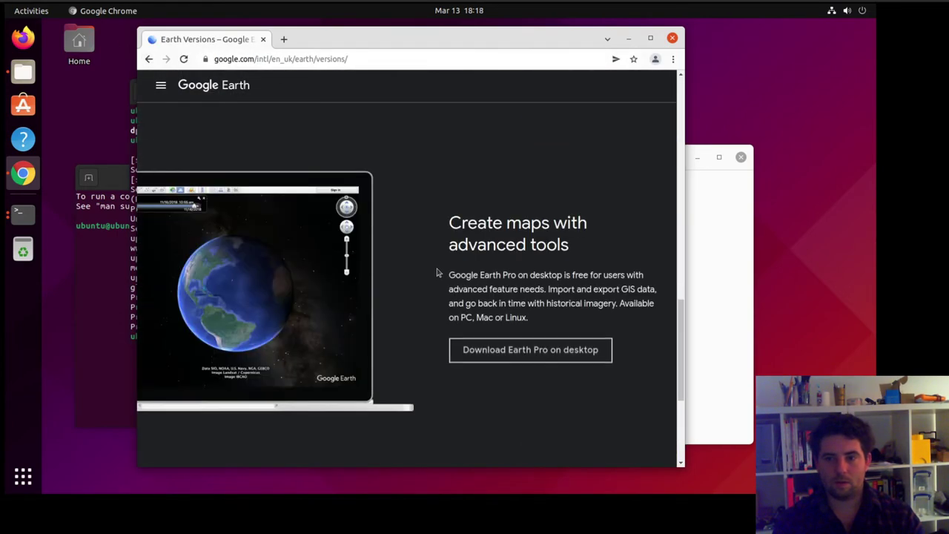
{"action": "left_click", "coordinate": [493, 353]}
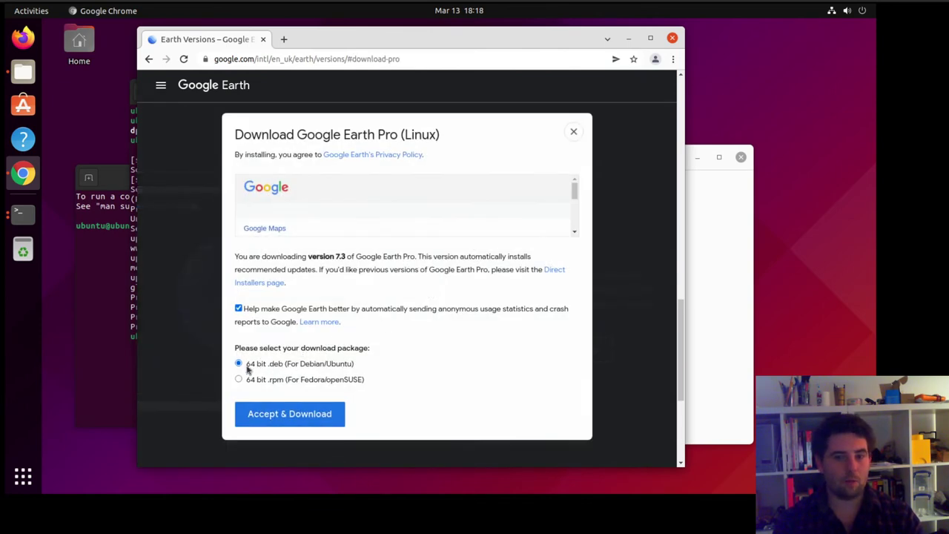
{"action": "left_click", "coordinate": [283, 415]}
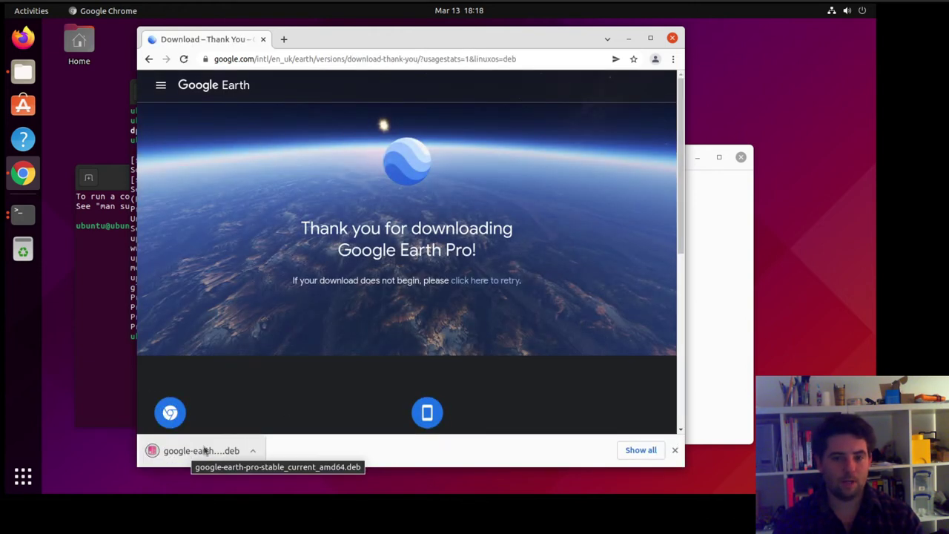
Install google-earth-pro-stable_current_amd64.deb with sudo dpkg -i by editing the recalled install command.
{"action": "left_click", "coordinate": [713, 334]}
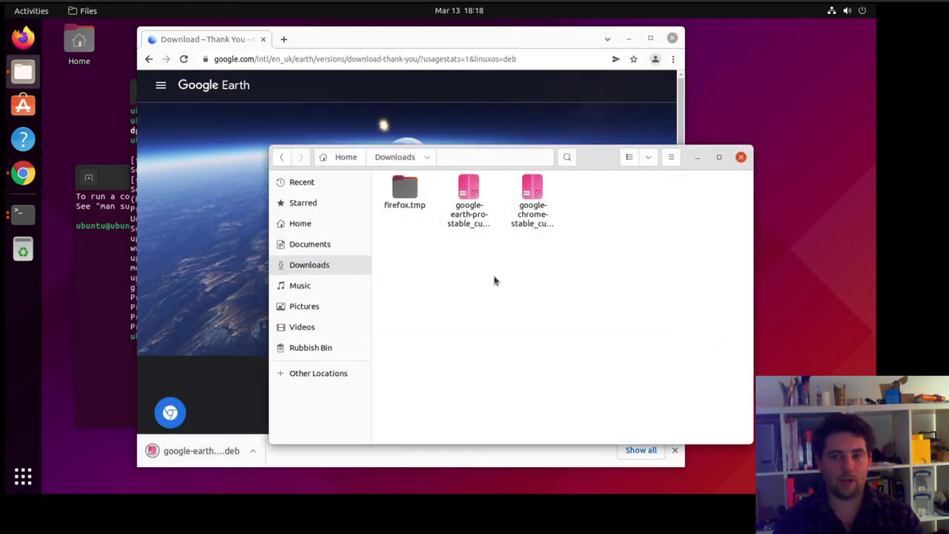
{"action": "left_click", "coordinate": [98, 326]}
{"action": "type", "text": "cat /etc/os-release"}
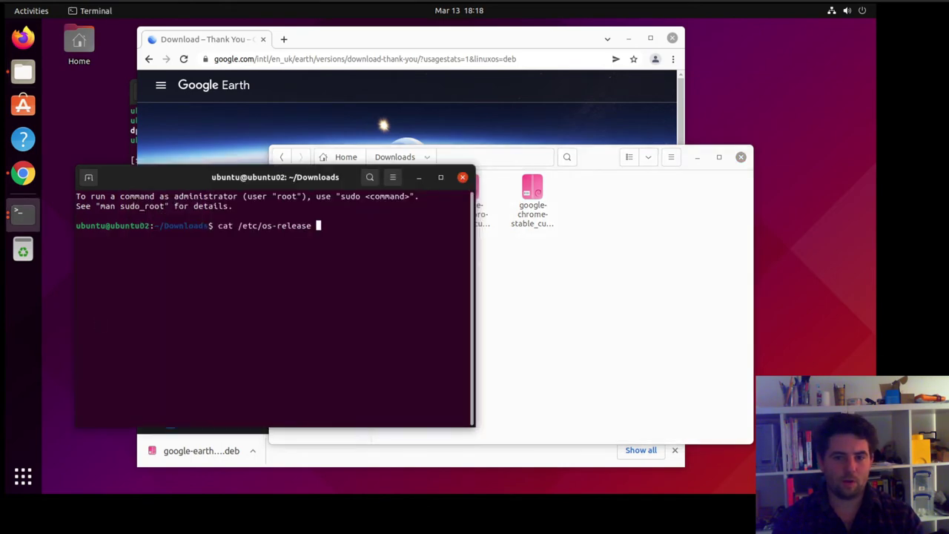
{"action": "key", "text": "ctrl+u"}
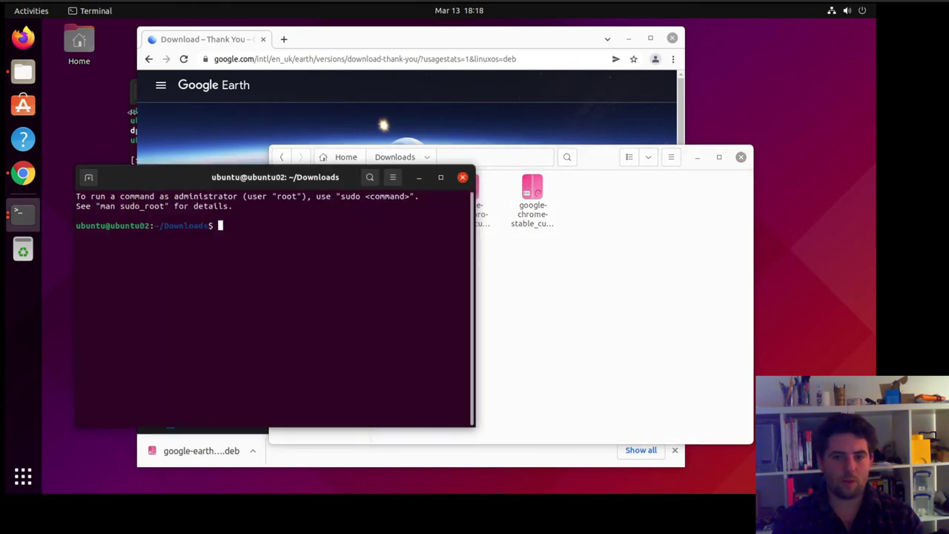
{"action": "left_click", "coordinate": [136, 120]}
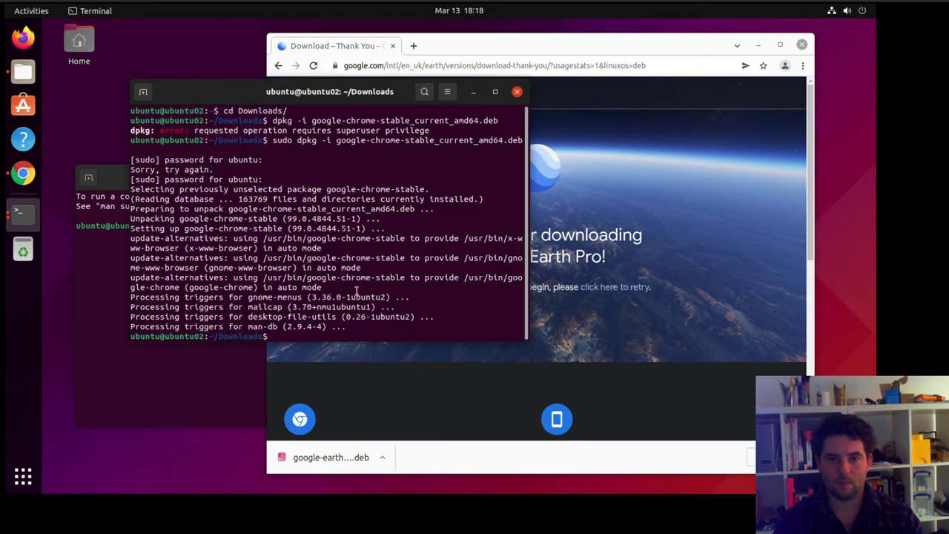
{"action": "key", "text": "Return"}
{"action": "key", "text": "BackSpace"}
{"action": "key", "text": "BackSpace"}
{"action": "key", "text": "BackSpace"}
{"action": "key", "text": "BackSpace"}
{"action": "key", "text": "BackSpace"}
{"action": "key", "text": "BackSpace"}
{"action": "key", "text": "BackSpace"}
{"action": "key", "text": "BackSpace"}
{"action": "key", "text": "BackSpace"}
{"action": "key", "text": "BackSpace"}
{"action": "key", "text": "BackSpace"}
{"action": "key", "text": "BackSpace"}
{"action": "key", "text": "BackSpace"}
{"action": "key", "text": "BackSpace"}
{"action": "key", "text": "BackSpace"}
{"action": "key", "text": "BackSpace"}
{"action": "key", "text": "BackSpace"}
{"action": "key", "text": "BackSpace"}
{"action": "key", "text": "BackSpace"}
{"action": "key", "text": "BackSpace"}
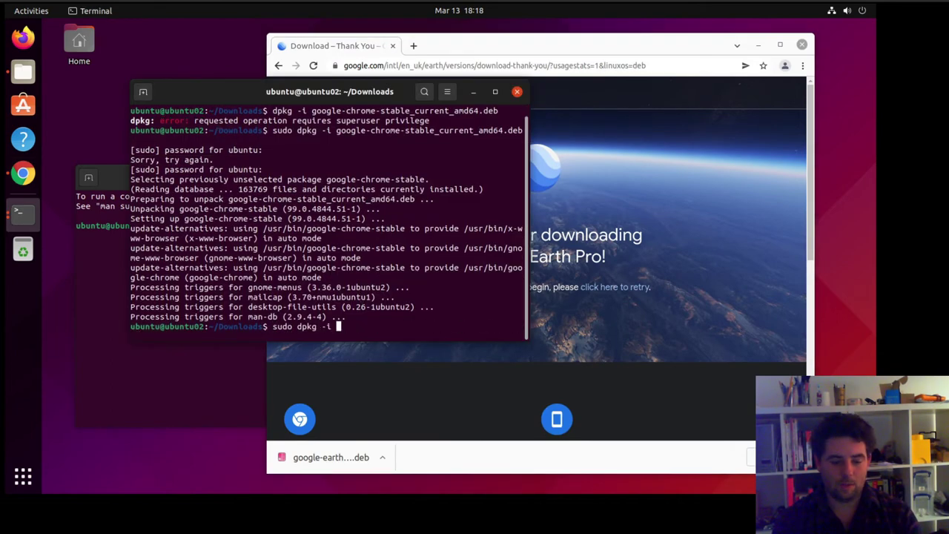
{"action": "type", "text": "google-"}
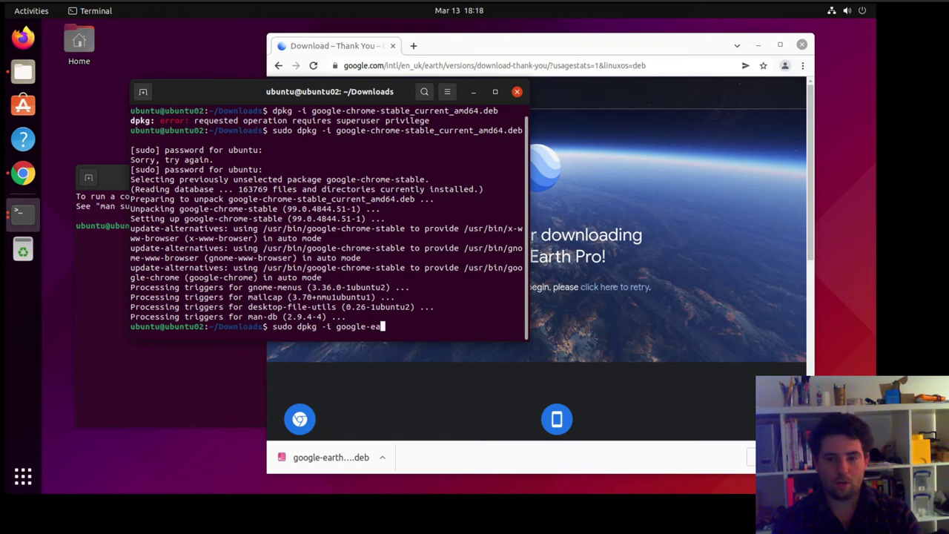
{"action": "type", "text": "ea"}
{"action": "key", "text": "Tab"}
{"action": "key", "text": "Return"}
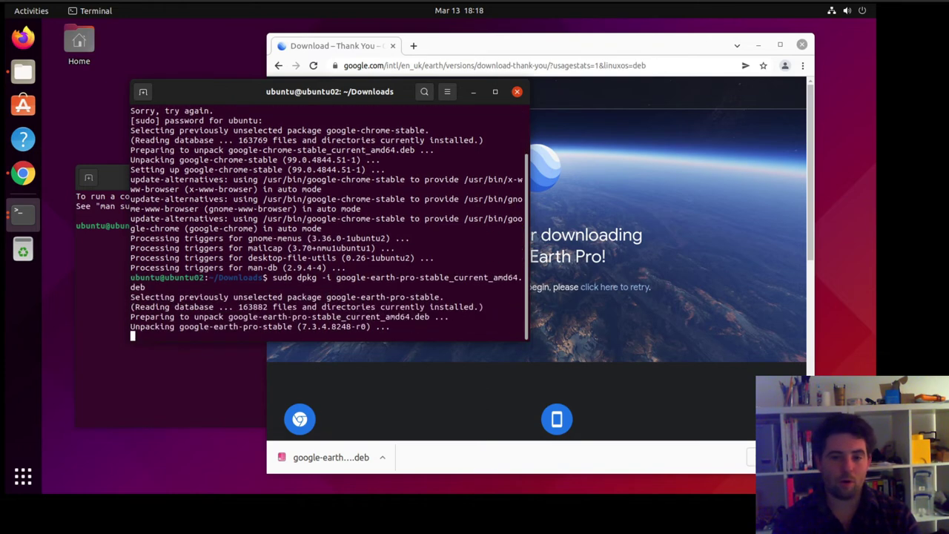
Launch Google Earth Pro from an 'ear' Activities search, maximize it, then minimize it.
{"action": "key", "text": "super"}
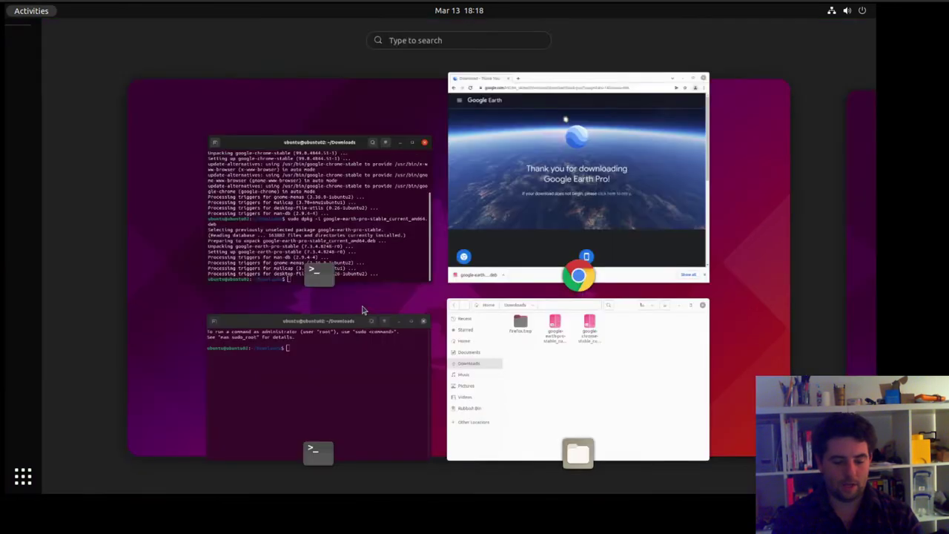
{"action": "type", "text": "ear"}
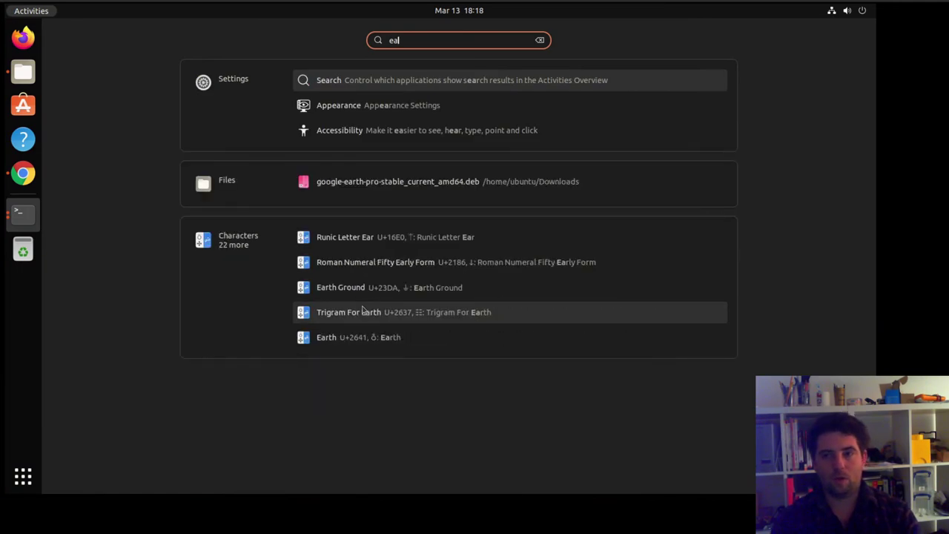
{"action": "key", "text": "BackSpace"}
{"action": "key", "text": "BackSpace"}
{"action": "key", "text": "BackSpace"}
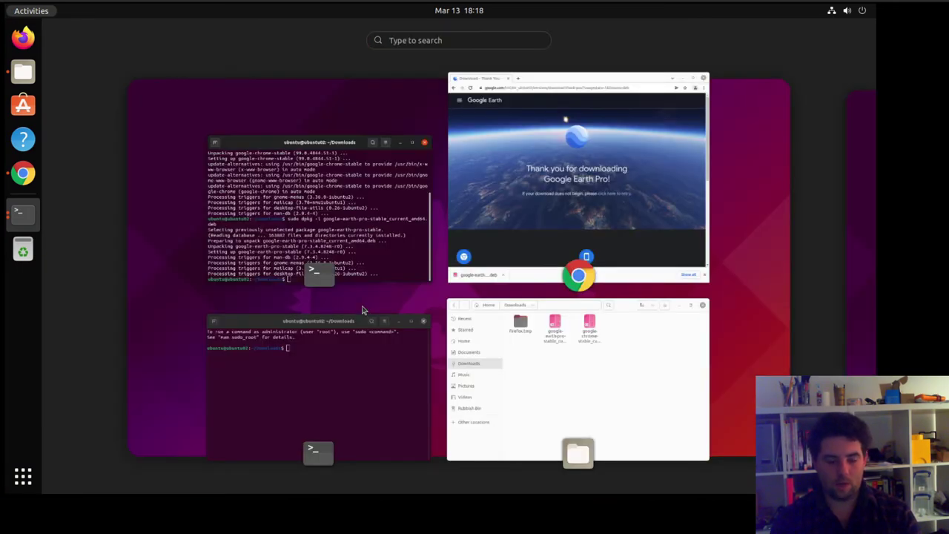
{"action": "type", "text": "ear"}
{"action": "key", "text": "super"}
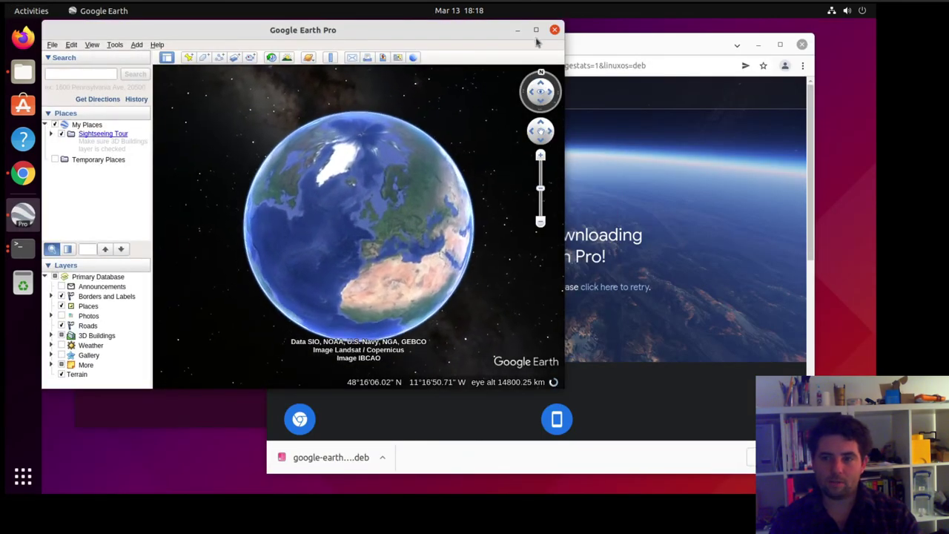
{"action": "double_click", "coordinate": [529, 31]}
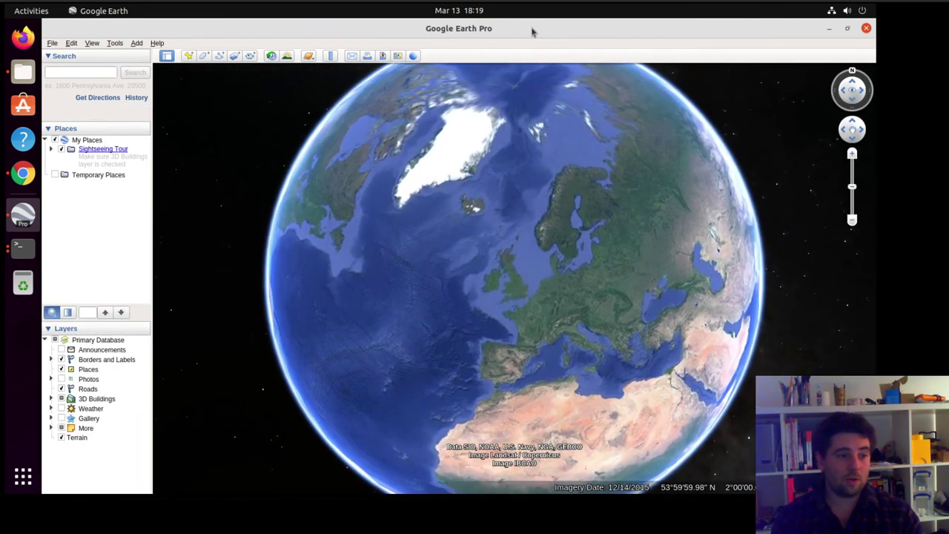
{"action": "left_click", "coordinate": [829, 29]}
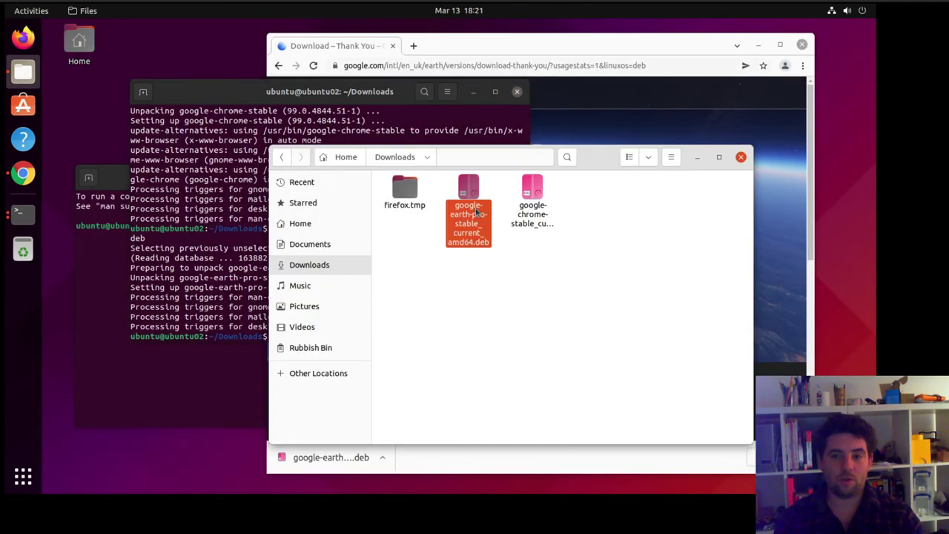
Open the Google Earth Pro .deb in Software Install through Open With Other Application.
{"action": "right_click", "coordinate": [478, 211]}
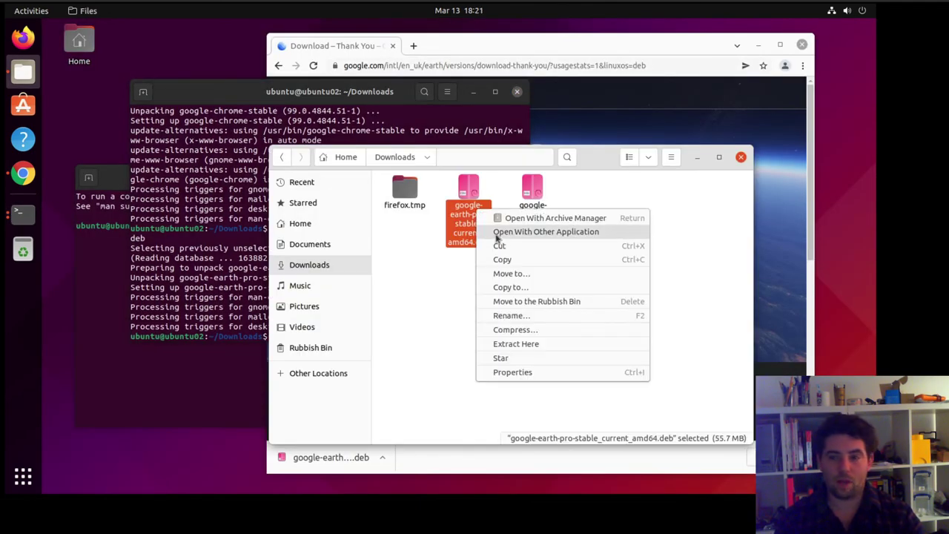
{"action": "left_click", "coordinate": [497, 233]}
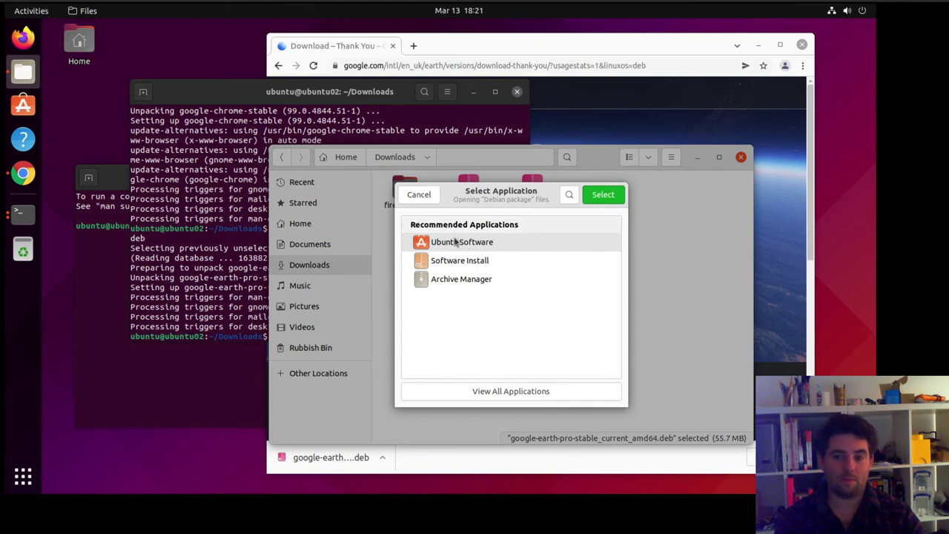
{"action": "left_click", "coordinate": [453, 398]}
{"action": "scroll", "coordinate": [464, 334], "scroll_direction": "down", "scroll_amount": 5}
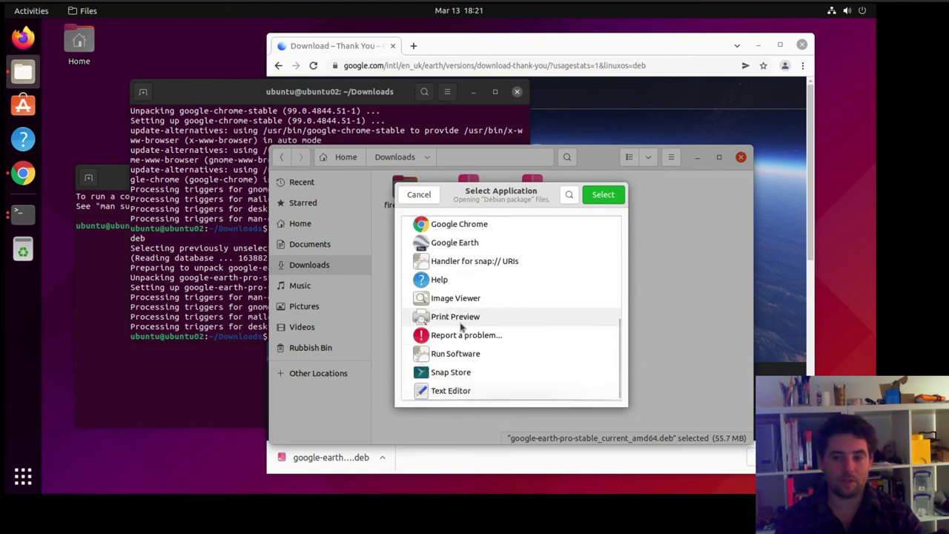
{"action": "scroll", "coordinate": [465, 335], "scroll_direction": "up", "scroll_amount": 5}
{"action": "scroll", "coordinate": [444, 334], "scroll_direction": "down", "scroll_amount": 5}
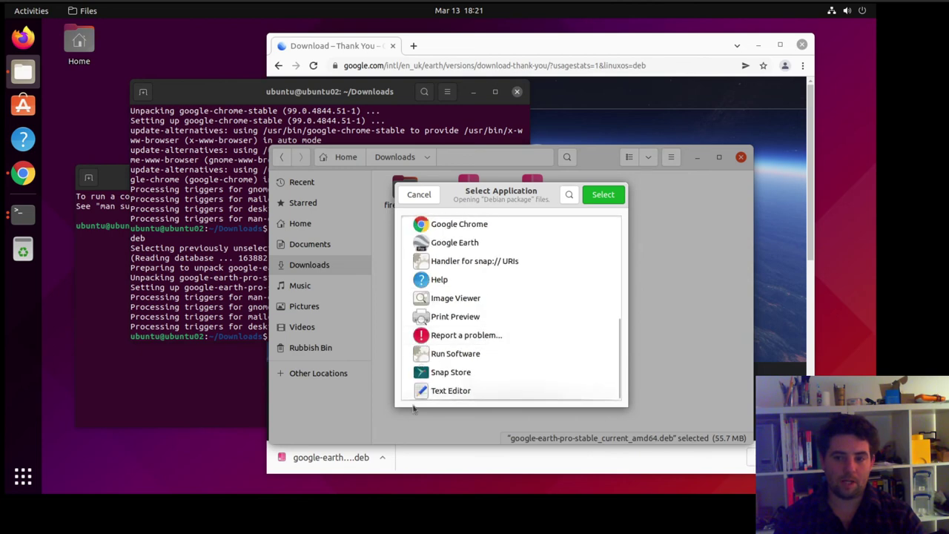
{"action": "scroll", "coordinate": [479, 372], "scroll_direction": "up", "scroll_amount": 10}
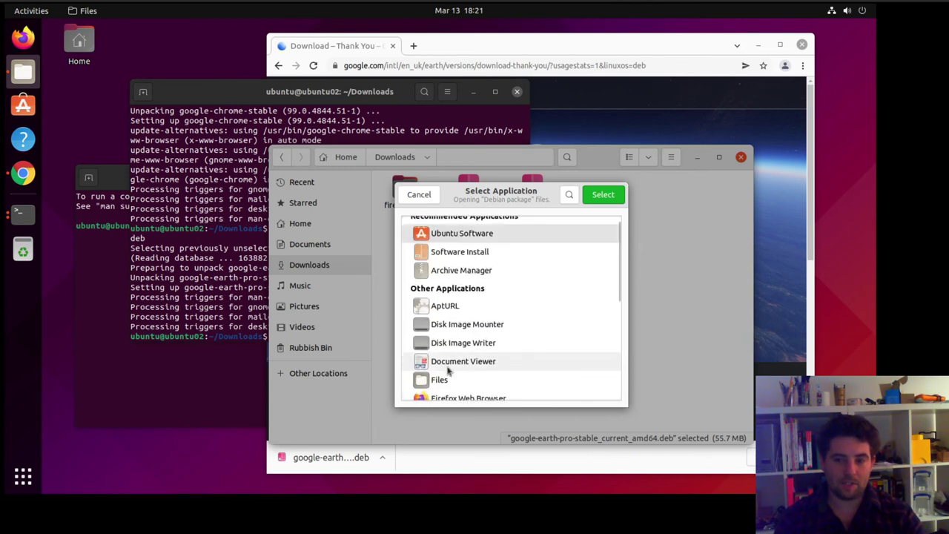
{"action": "double_click", "coordinate": [451, 244]}
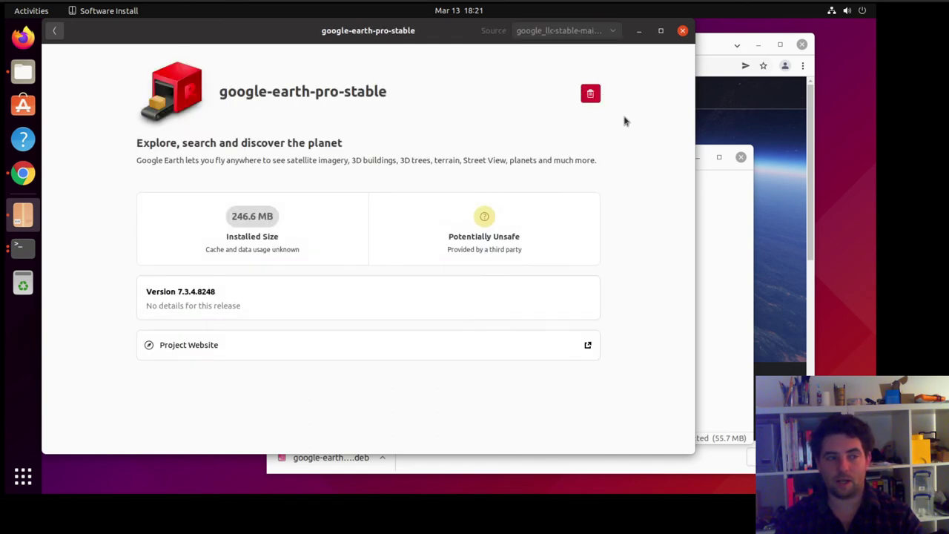
Close Software Install, the Downloads window and the install terminal, leaving the other terminal in front.
{"action": "left_click", "coordinate": [682, 31]}
{"action": "left_click", "coordinate": [740, 158]}
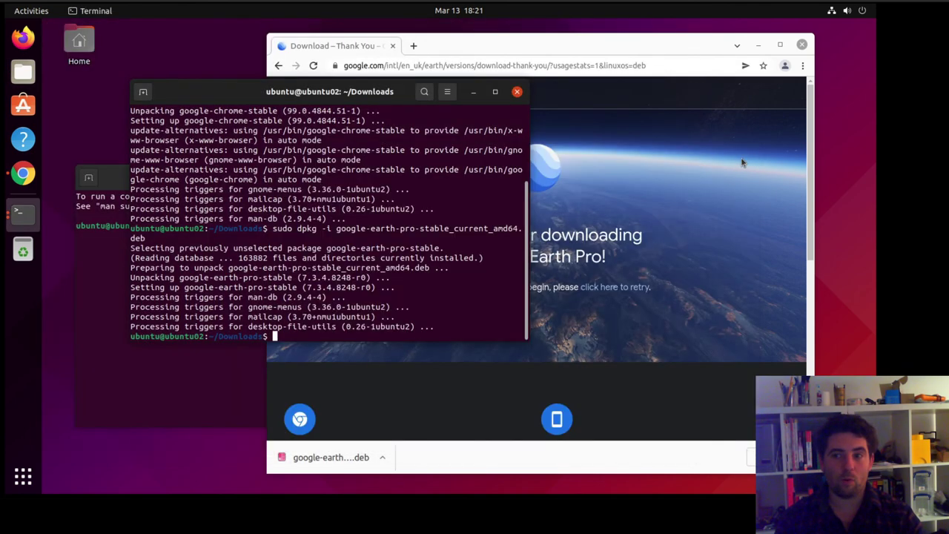
{"action": "left_click", "coordinate": [517, 91]}
{"action": "left_click", "coordinate": [250, 236]}
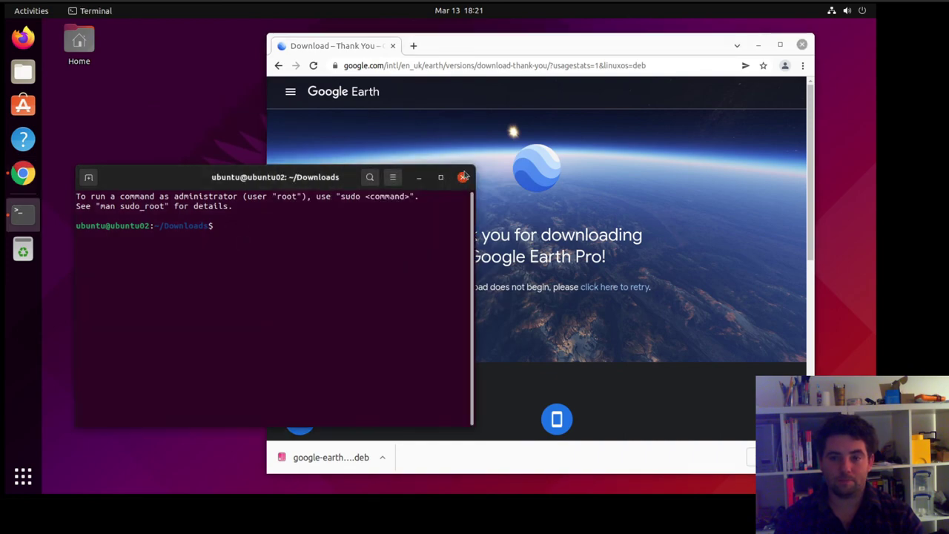